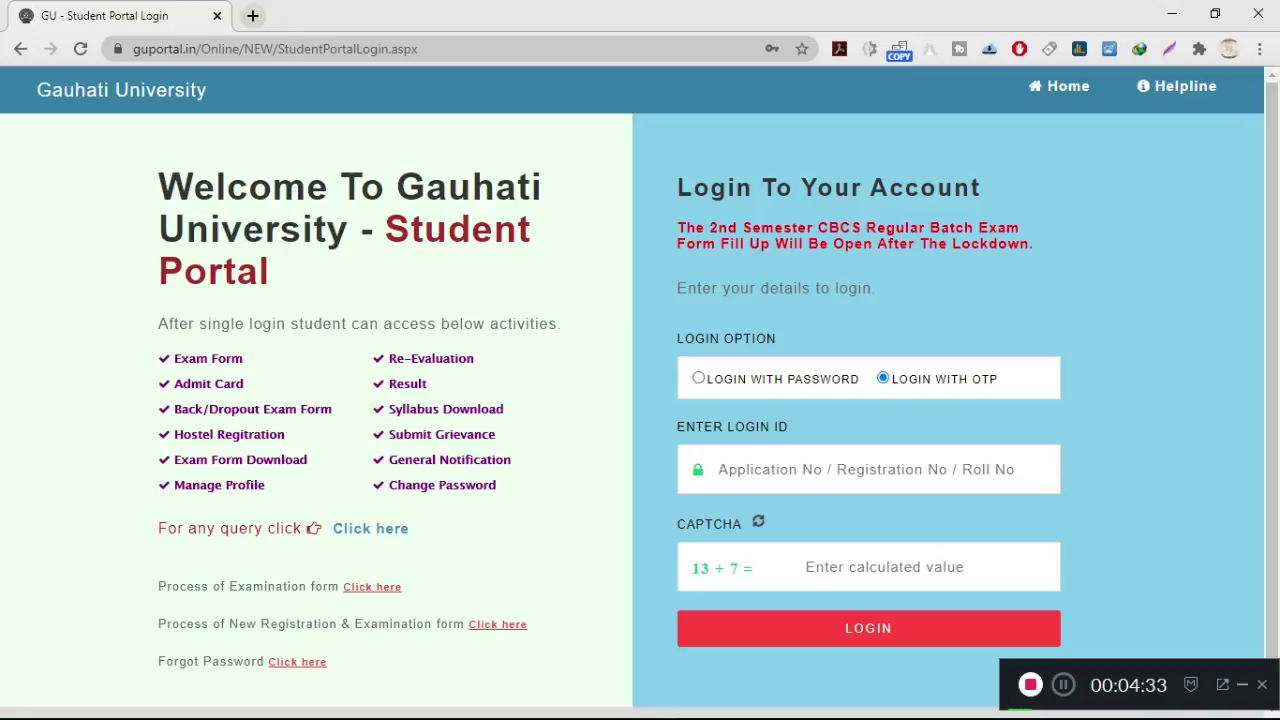
Step: Log in with password using the student's roll number, password and the captcha answer
left_click(698, 378)
left_click(718, 469)
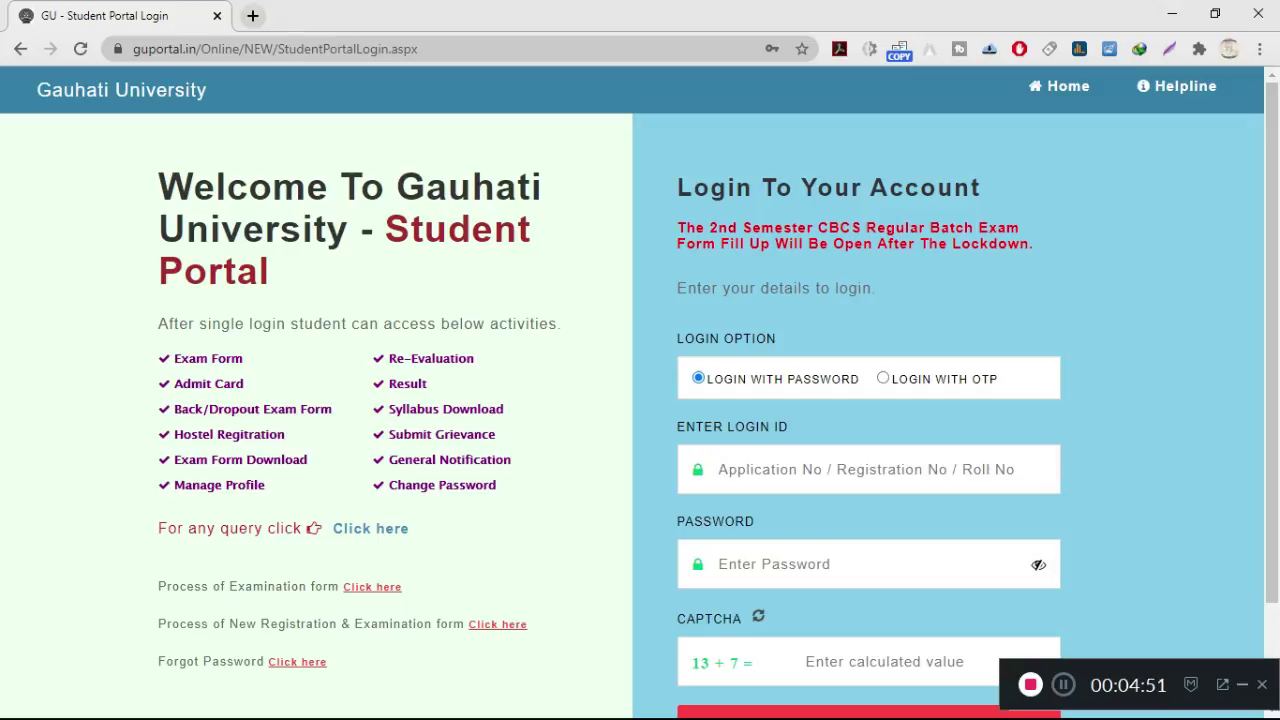
type("ua")
key("BackSpace")
key("BackSpace")
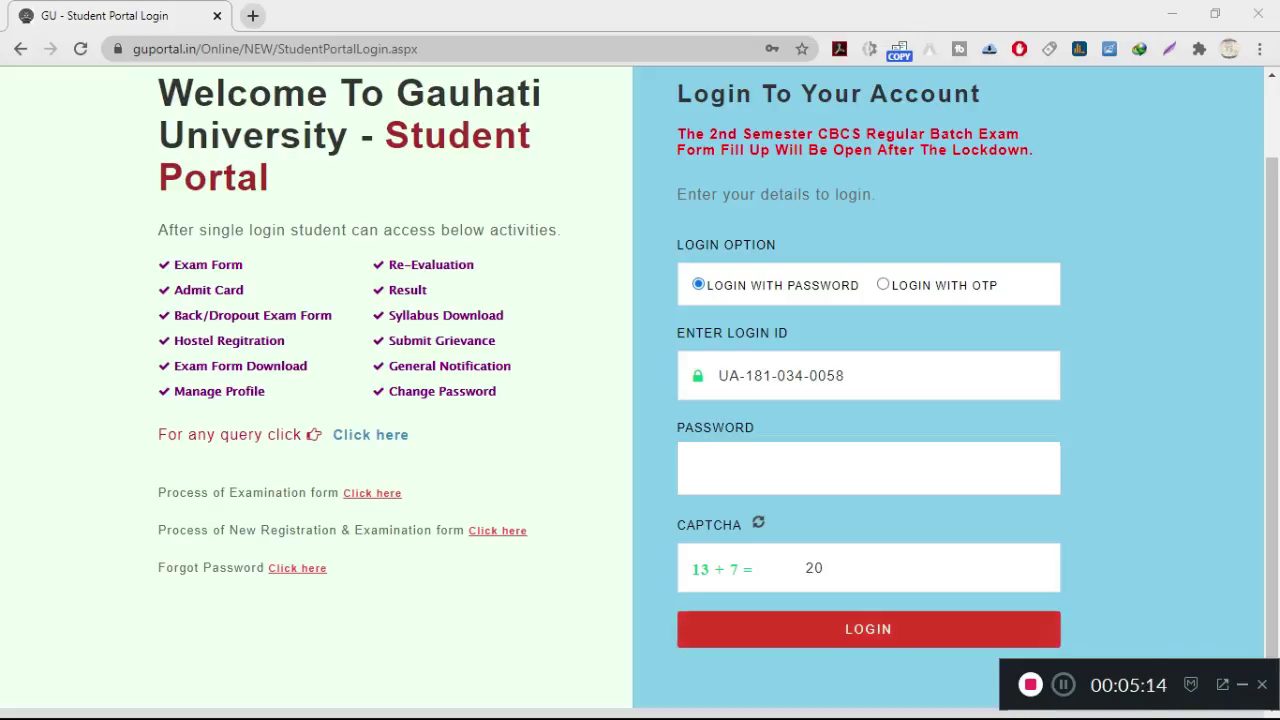
key("Return")
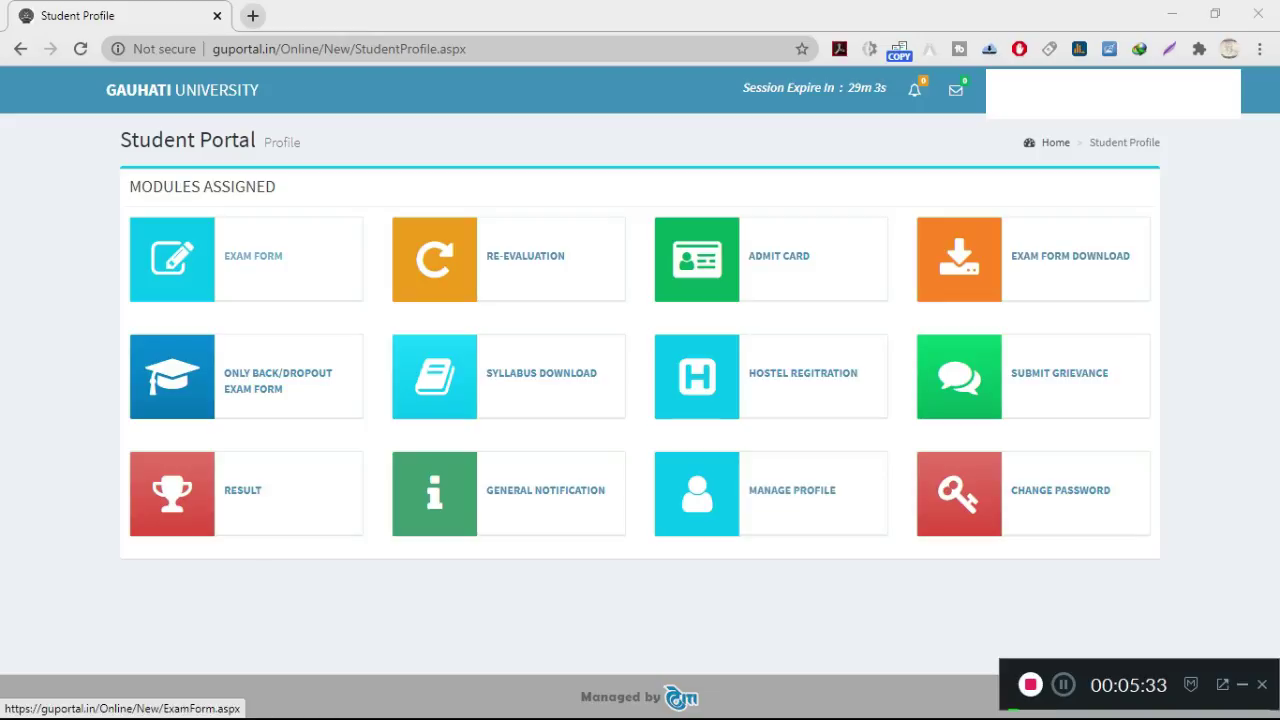
Step: Open the EXAM FORM module to show the five courses, including ASM - 4 and PHIL 4
left_click(253, 256)
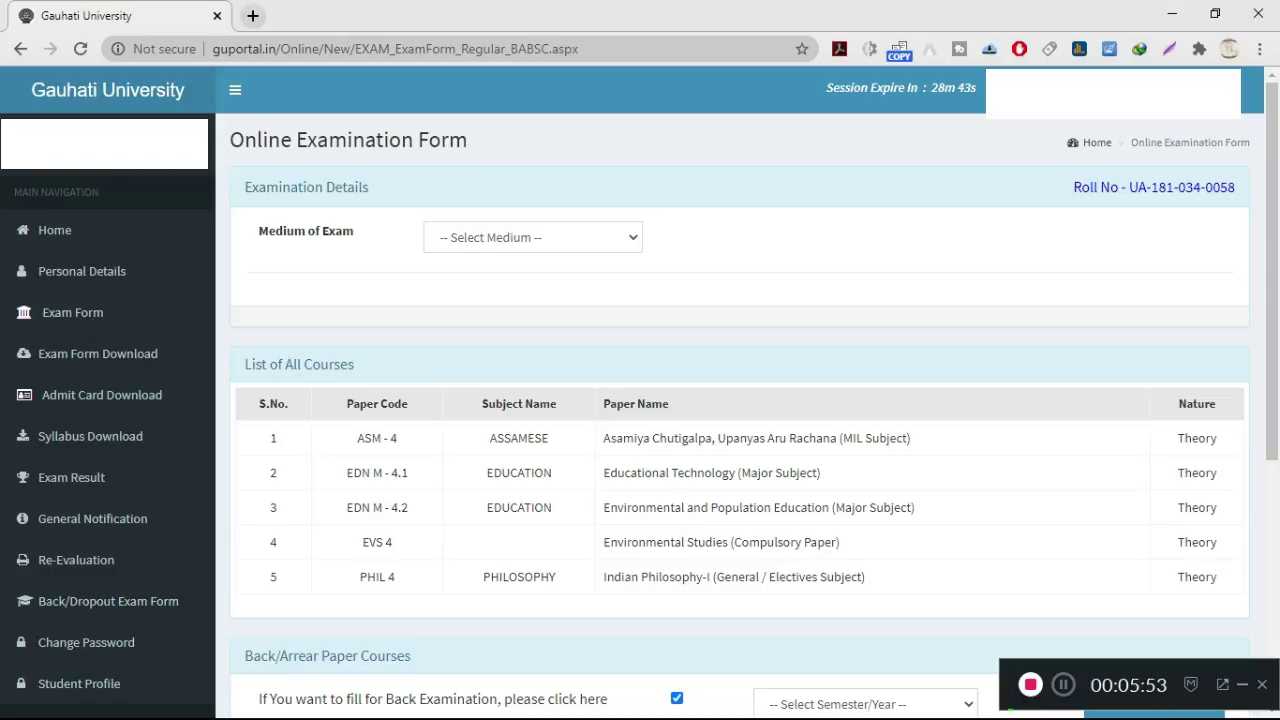
Step: Set the Medium of Exam to Assamese
key("alt+Down")
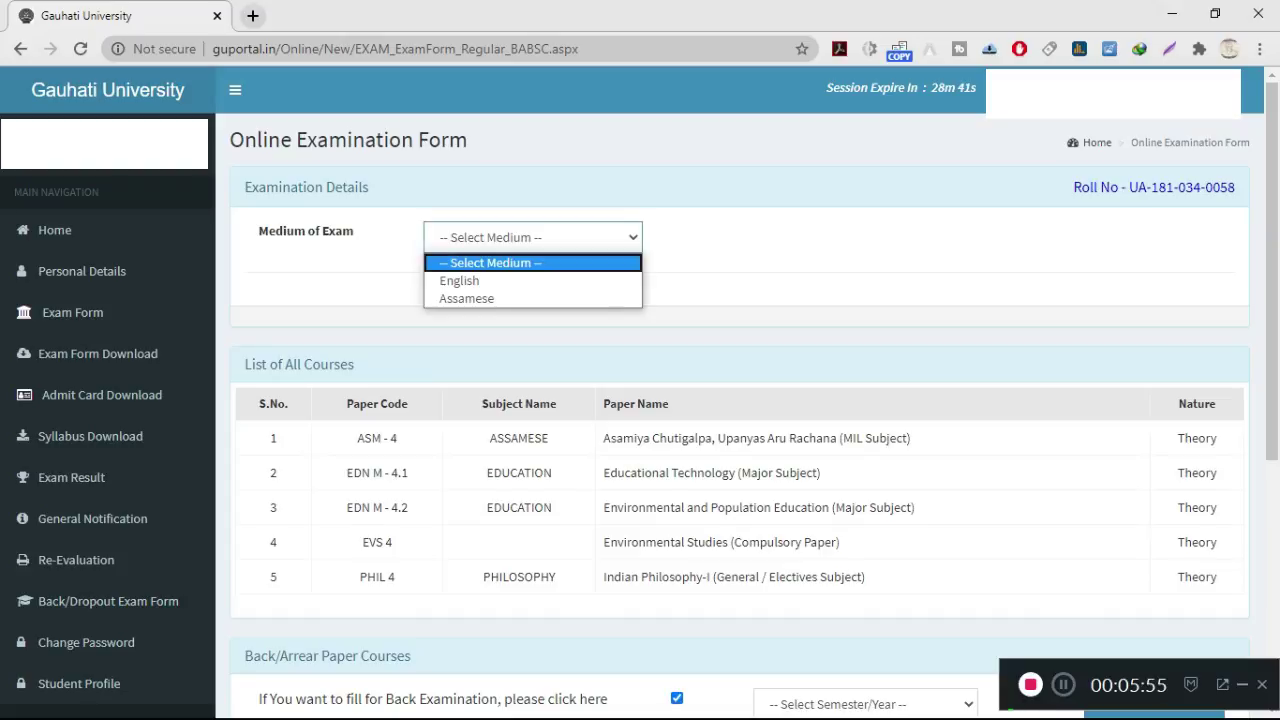
key("Down")
key("Down")
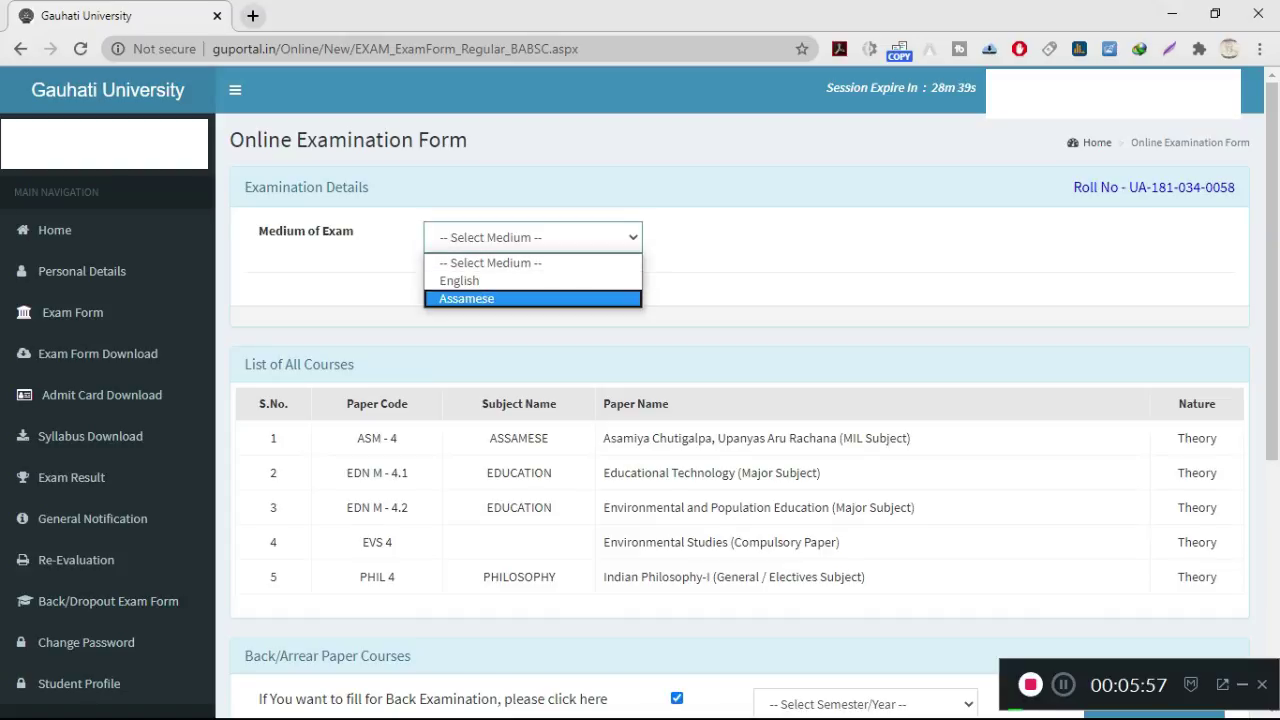
key("Return")
Step: Look up back papers for BA (Major) IInd SEM and dismiss the 'No record found' message
scroll(640, 400, "down", 5)
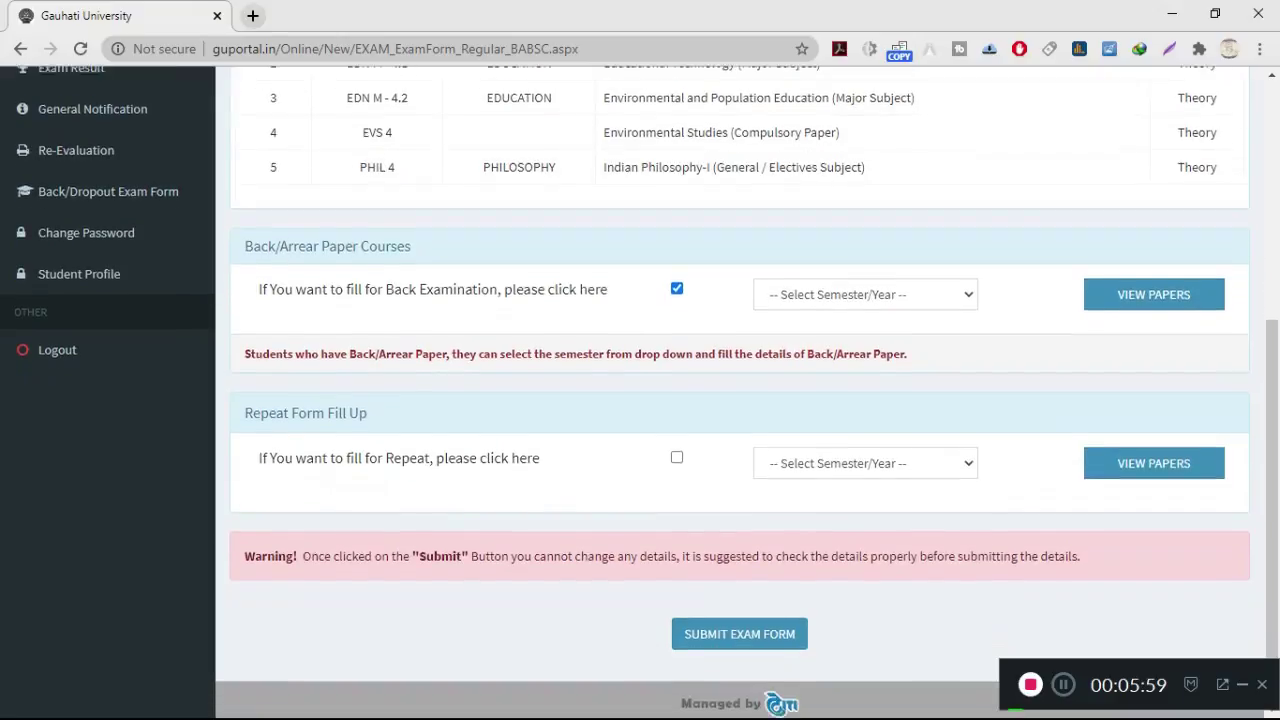
scroll(640, 438, "up", 4)
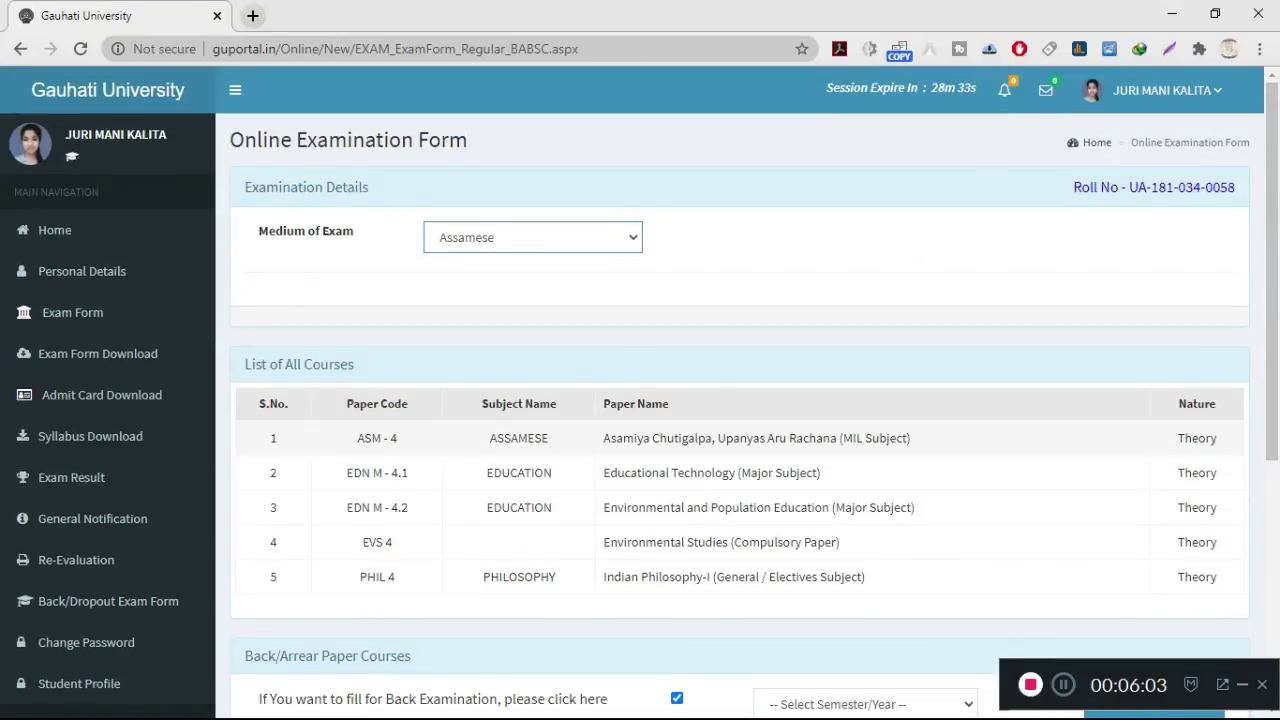
scroll(640, 500, "down", 3)
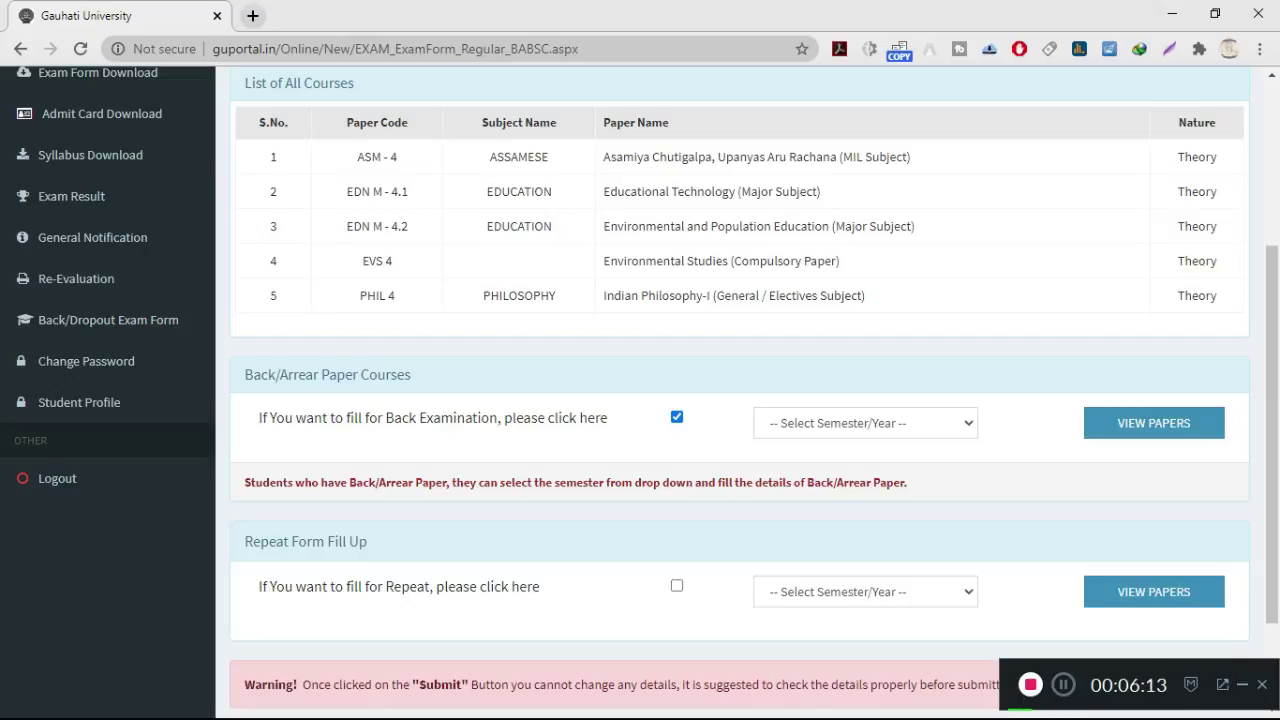
left_click(865, 423)
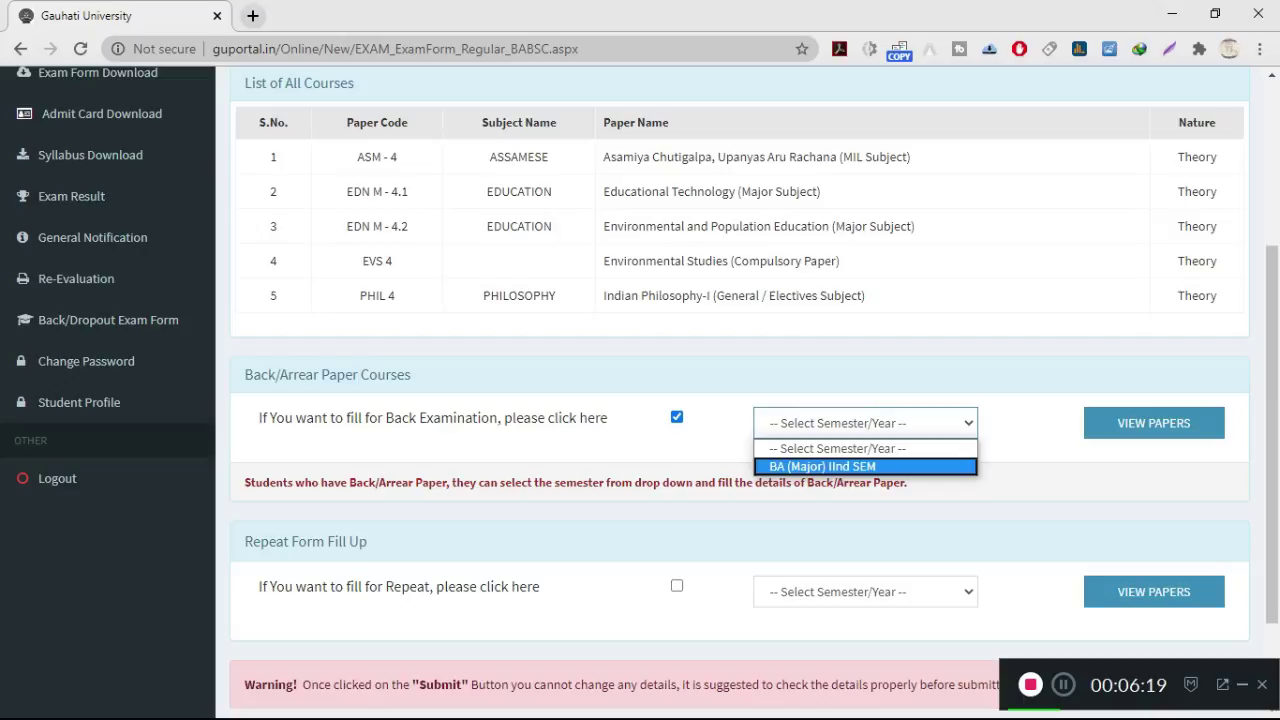
left_click(822, 466)
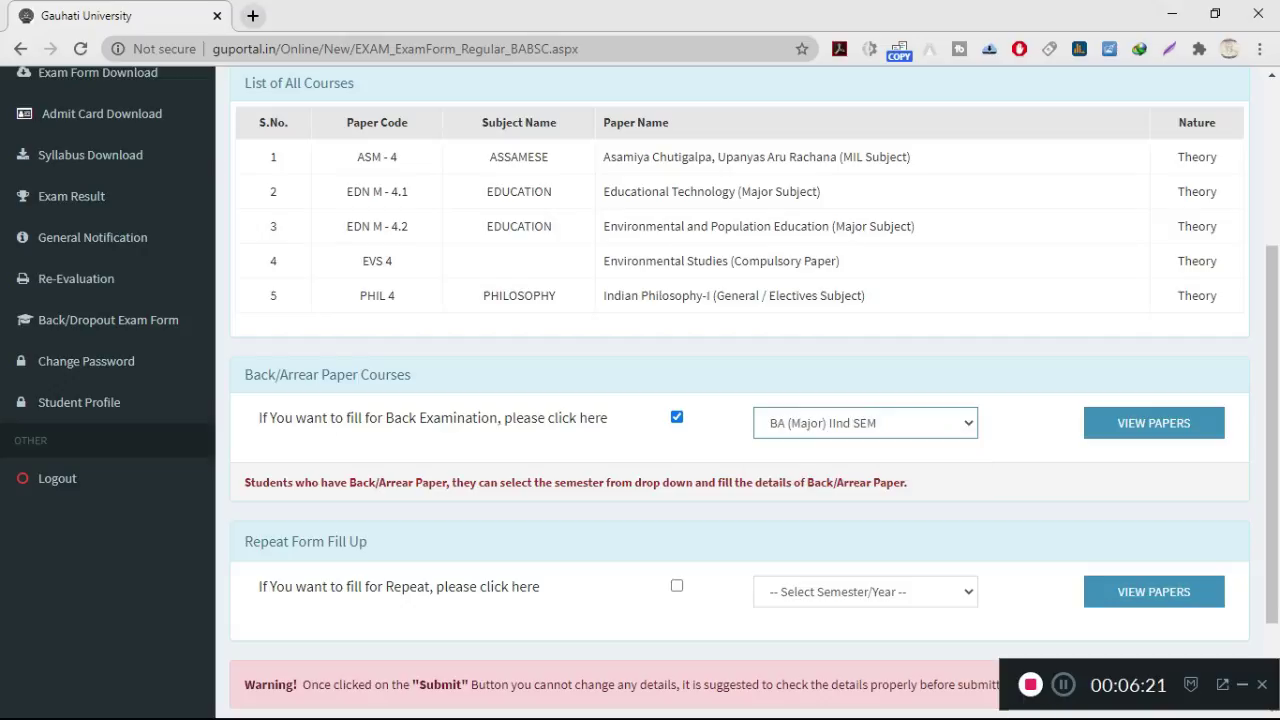
left_click(1153, 423)
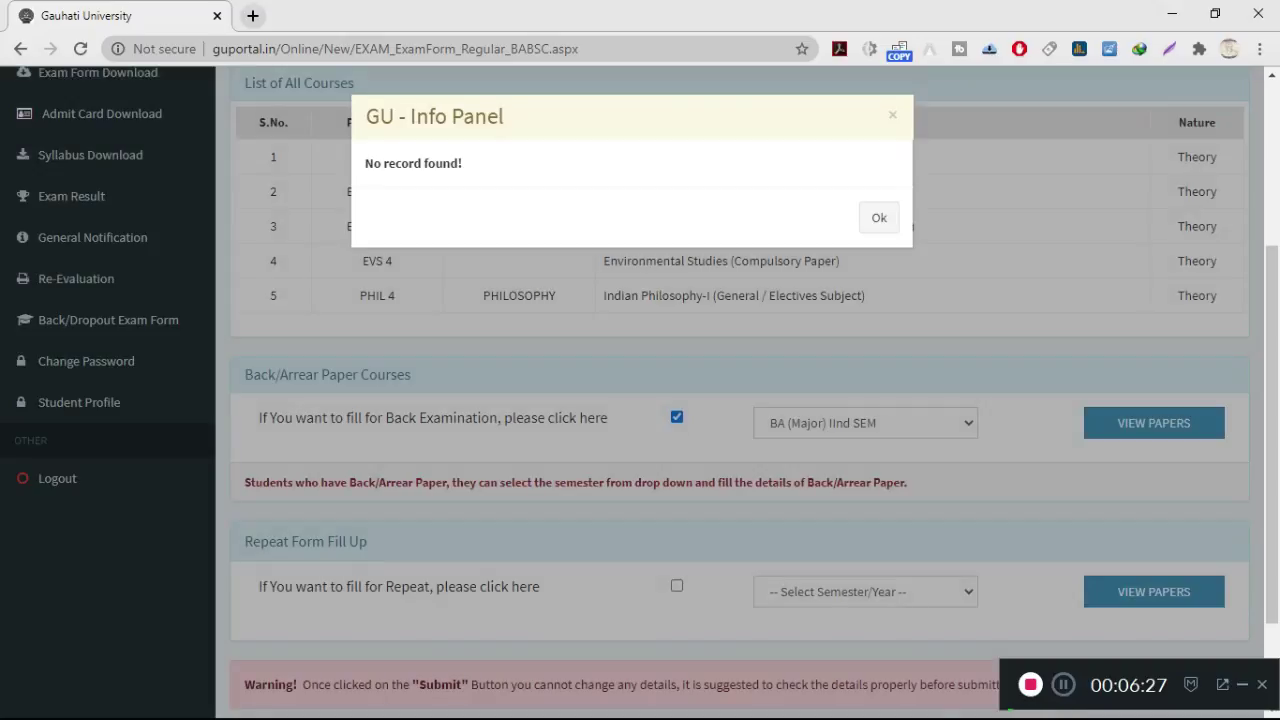
key("Tab")
key("Return")
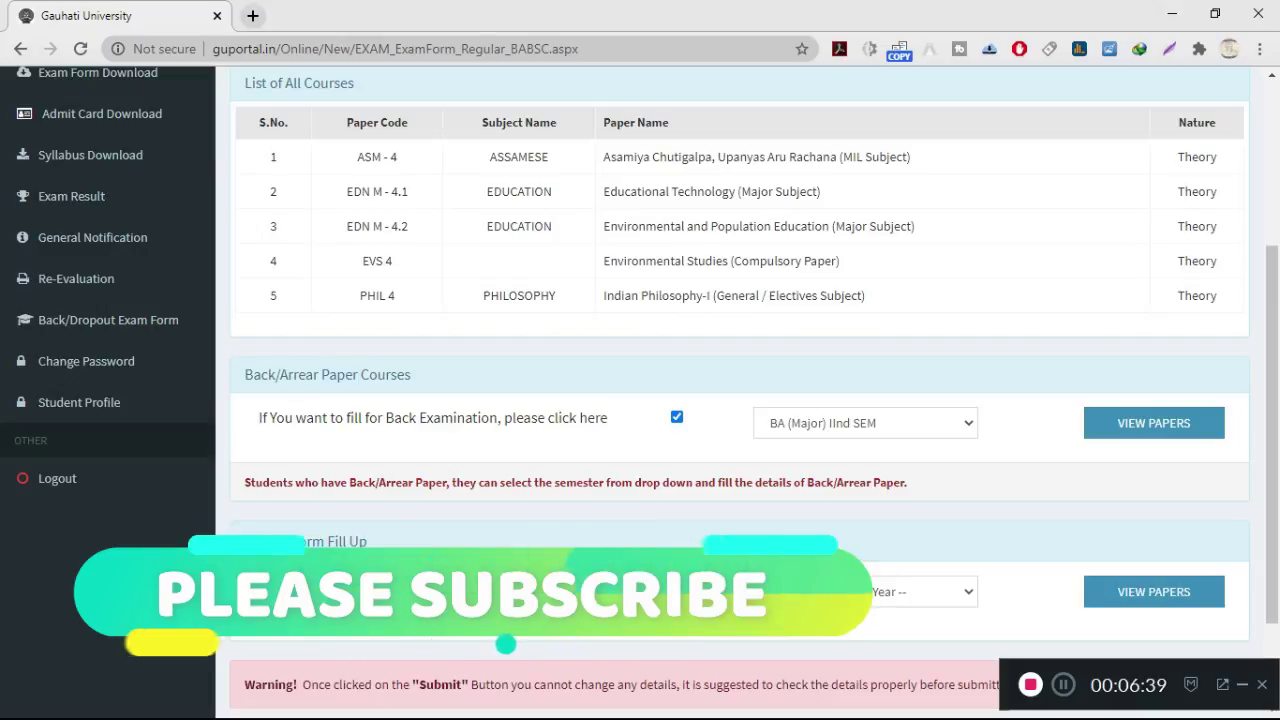
Step: Add repeat paper EDN M - 2.2, Sociological Foundation of Education, for BA (Major) IInd SEM
left_click(677, 586)
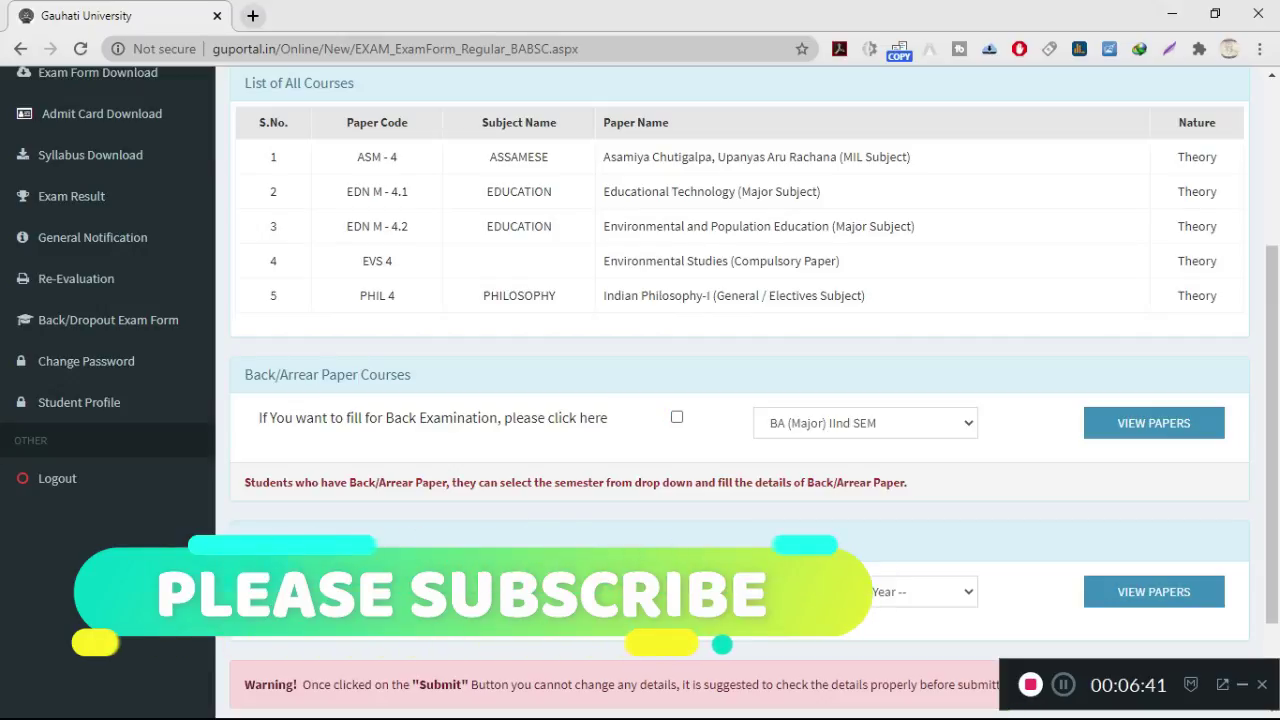
scroll(740, 400, "down", 1)
left_click(865, 498)
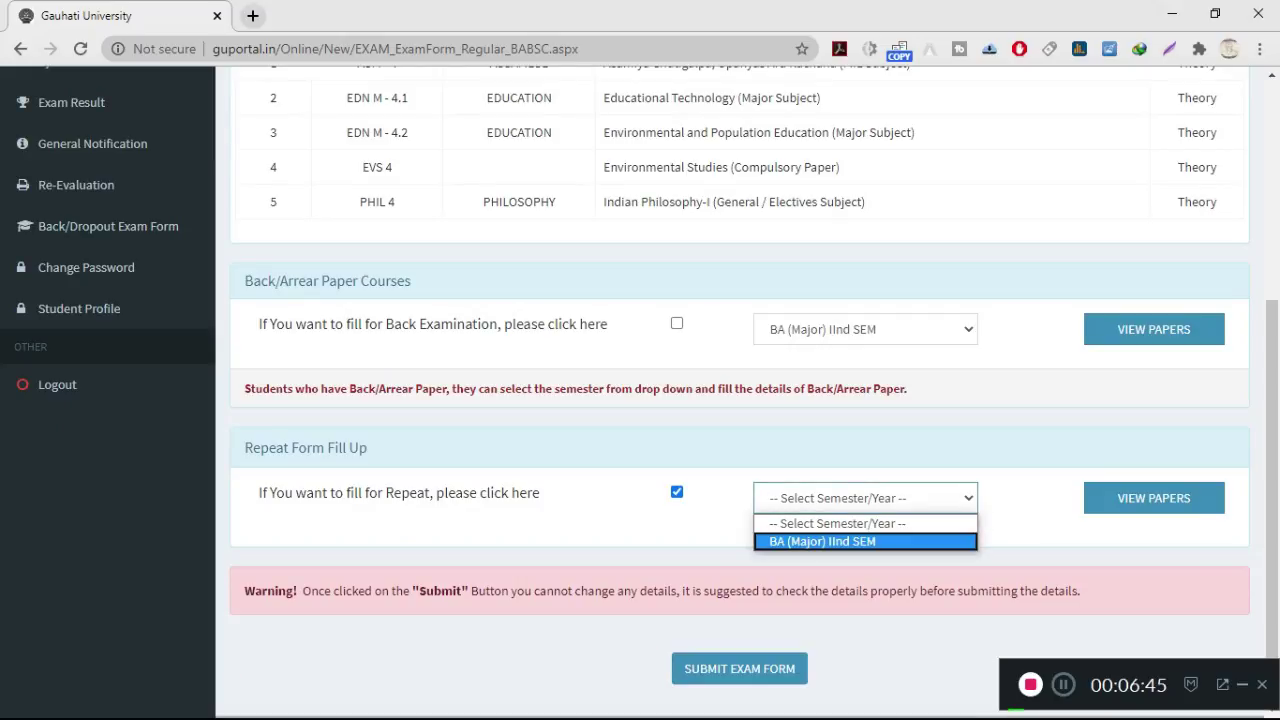
left_click(822, 541)
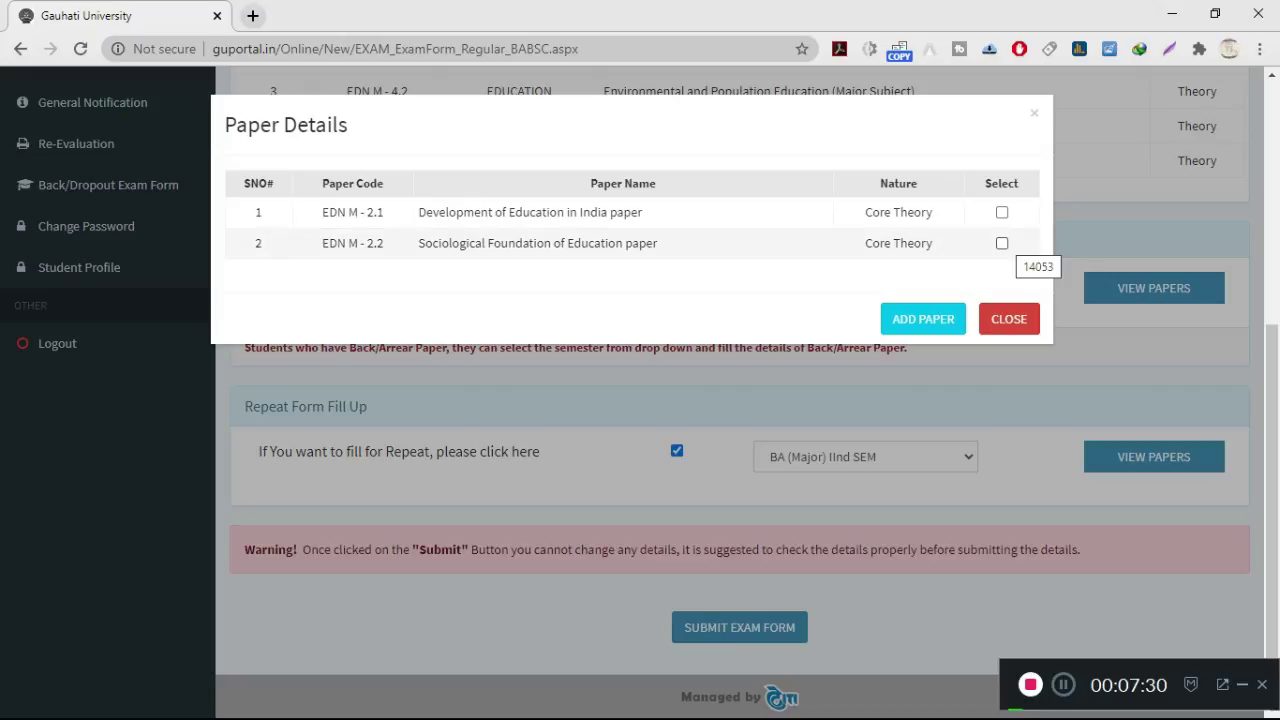
left_click(1002, 243)
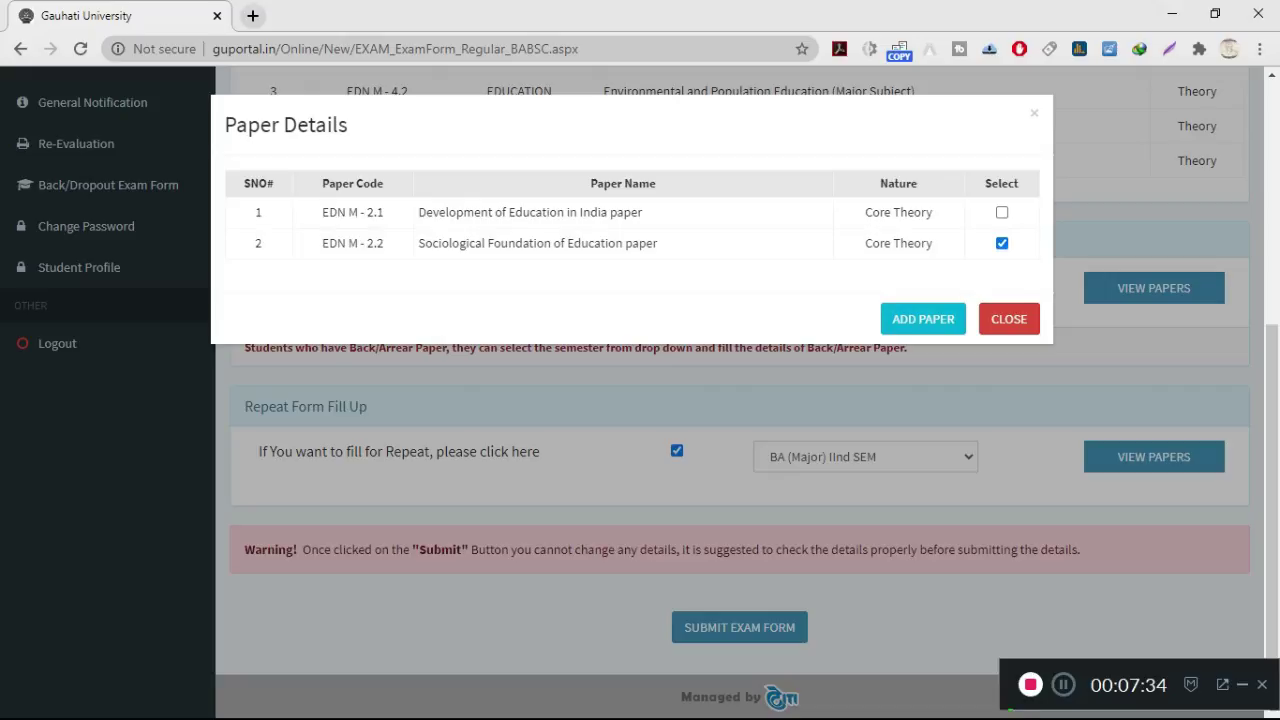
left_click(923, 318)
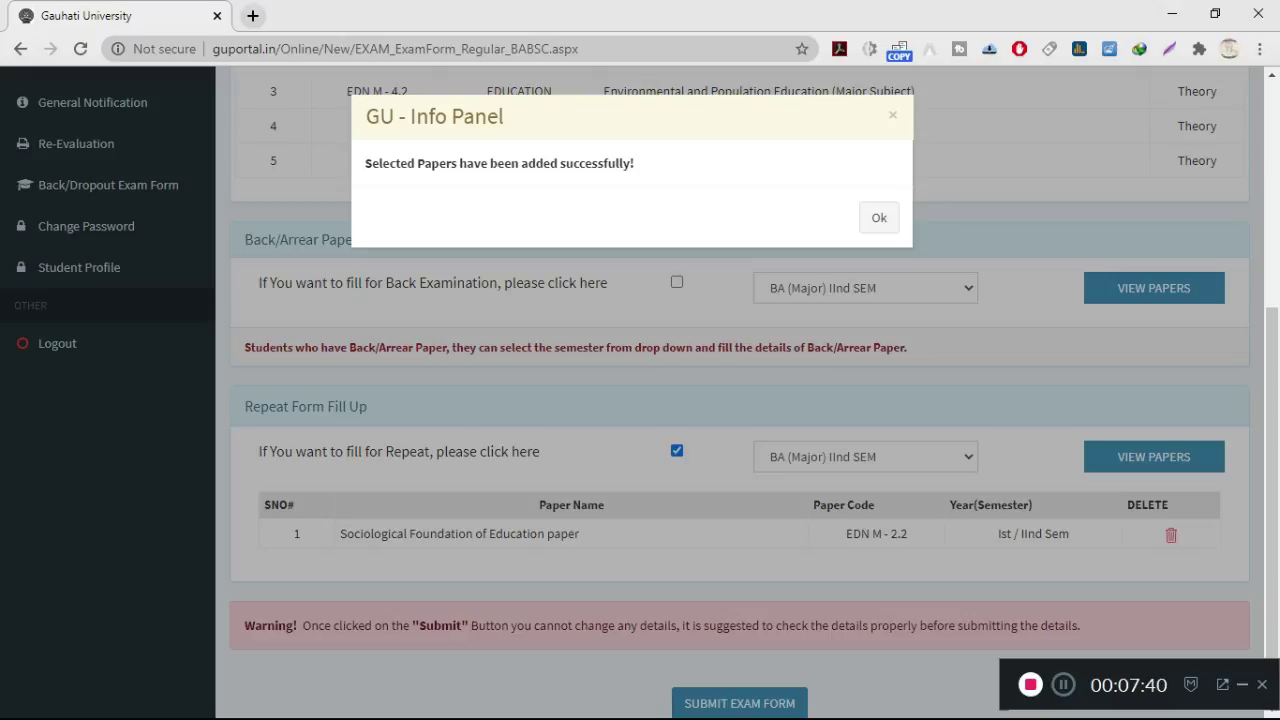
left_click(879, 217)
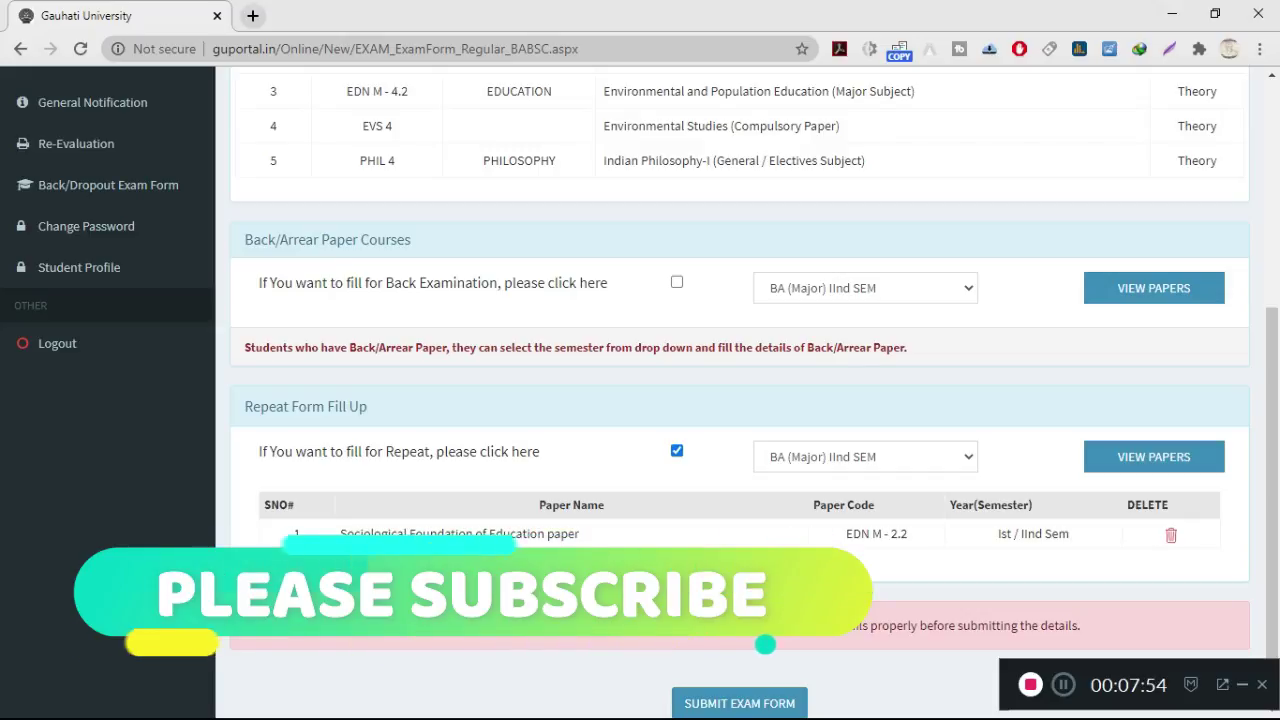
Step: Submit the exam form and confirm, bringing up a fee structure totalling 1240 with balance 992.00
scroll(740, 400, "down", 1)
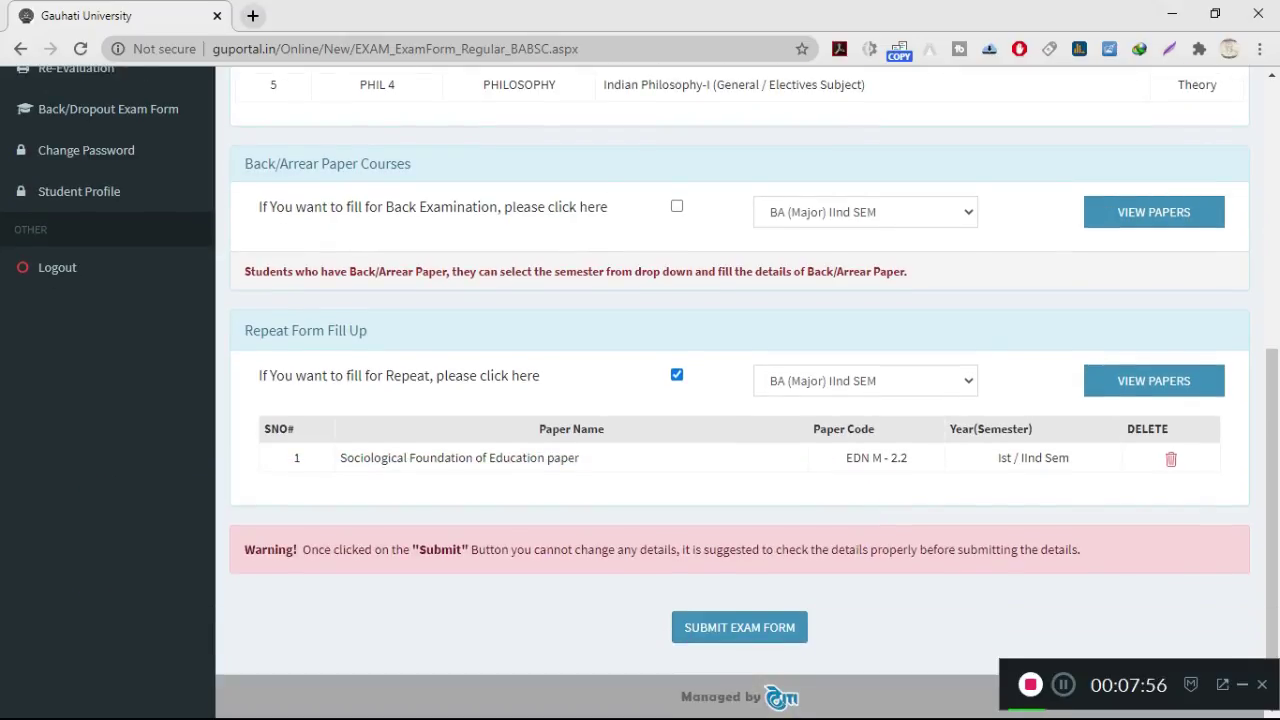
scroll(740, 400, "up", 5)
scroll(740, 400, "down", 5)
scroll(740, 400, "up", 3)
scroll(740, 400, "up", 1)
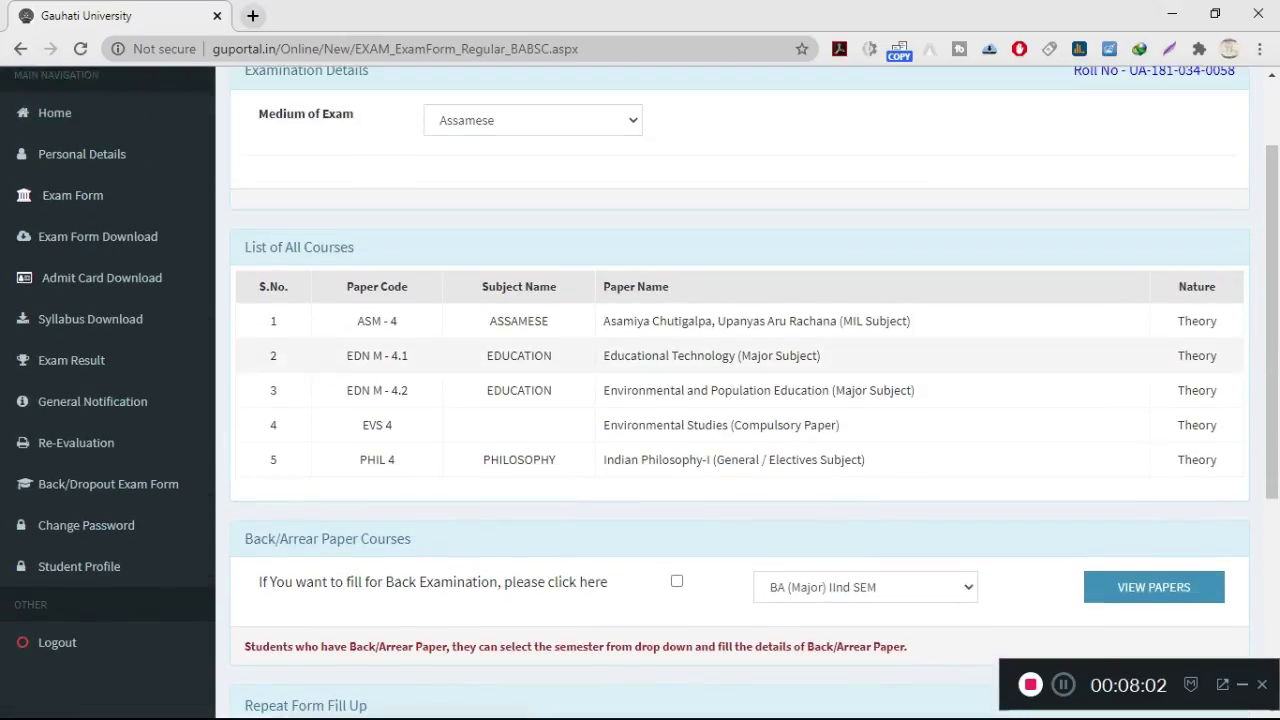
scroll(740, 400, "up", 1)
scroll(740, 400, "down", 4)
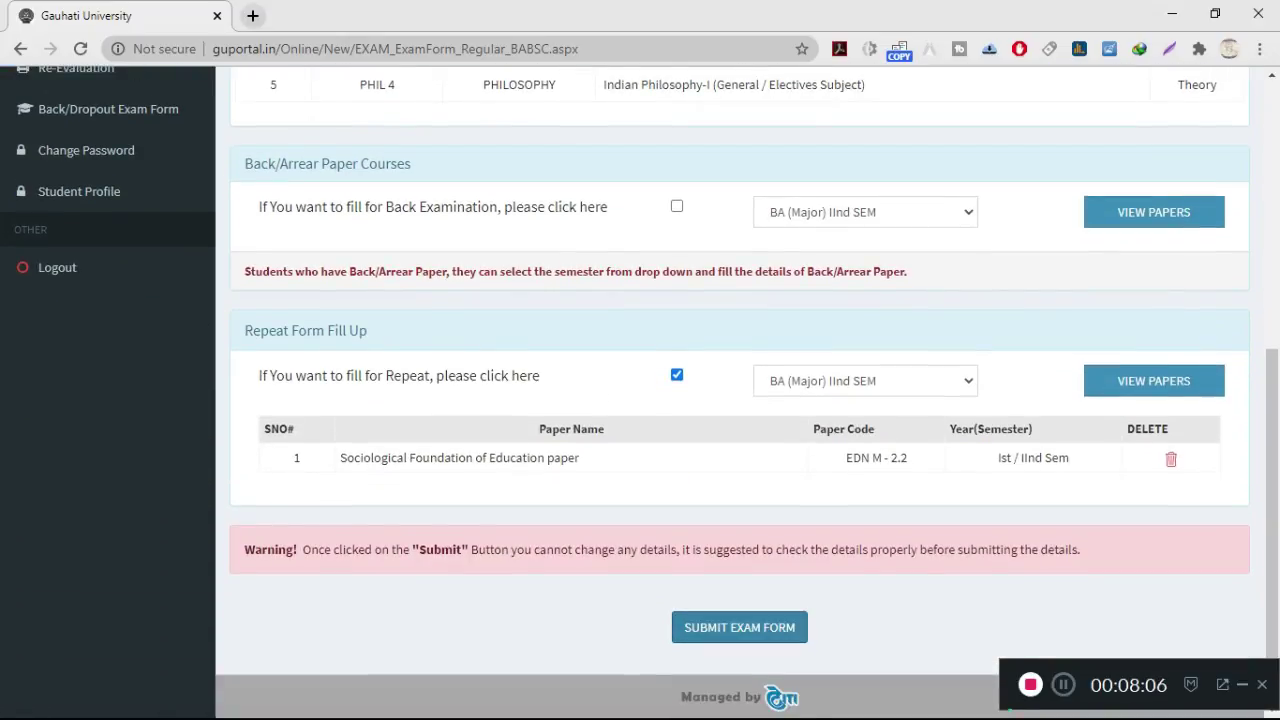
left_click(739, 627)
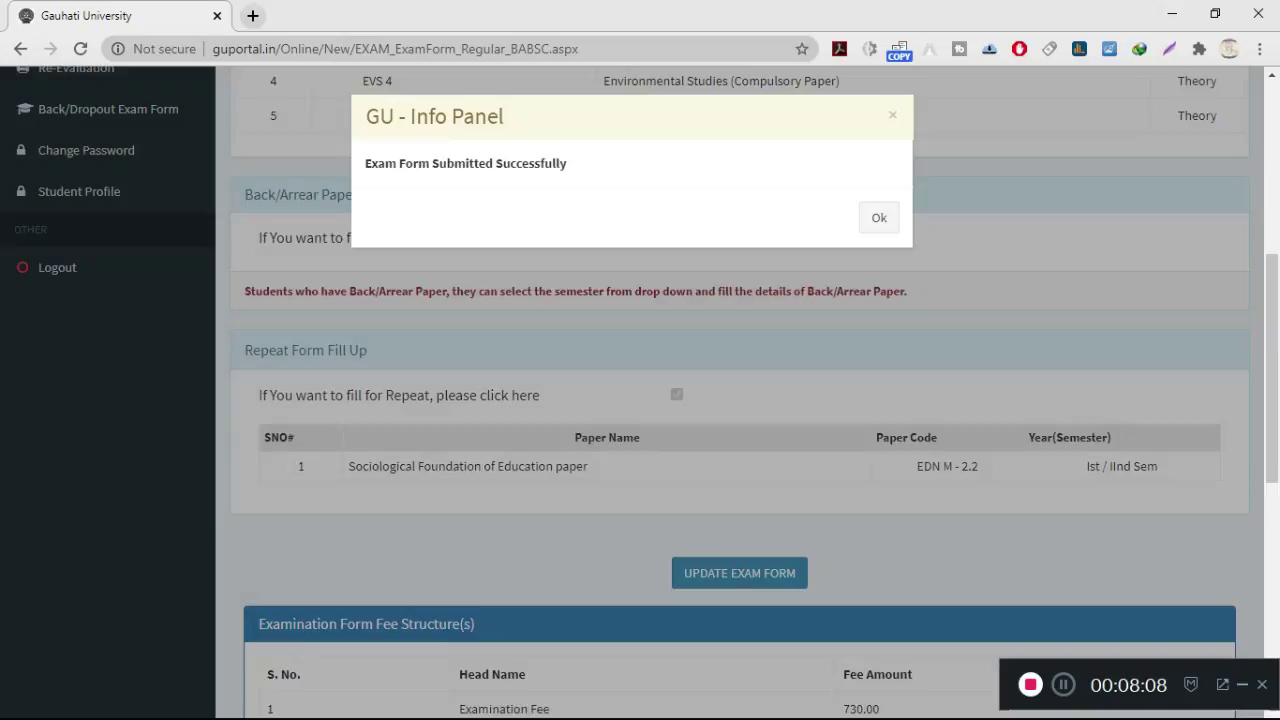
left_click(878, 217)
scroll(740, 390, "down", 5)
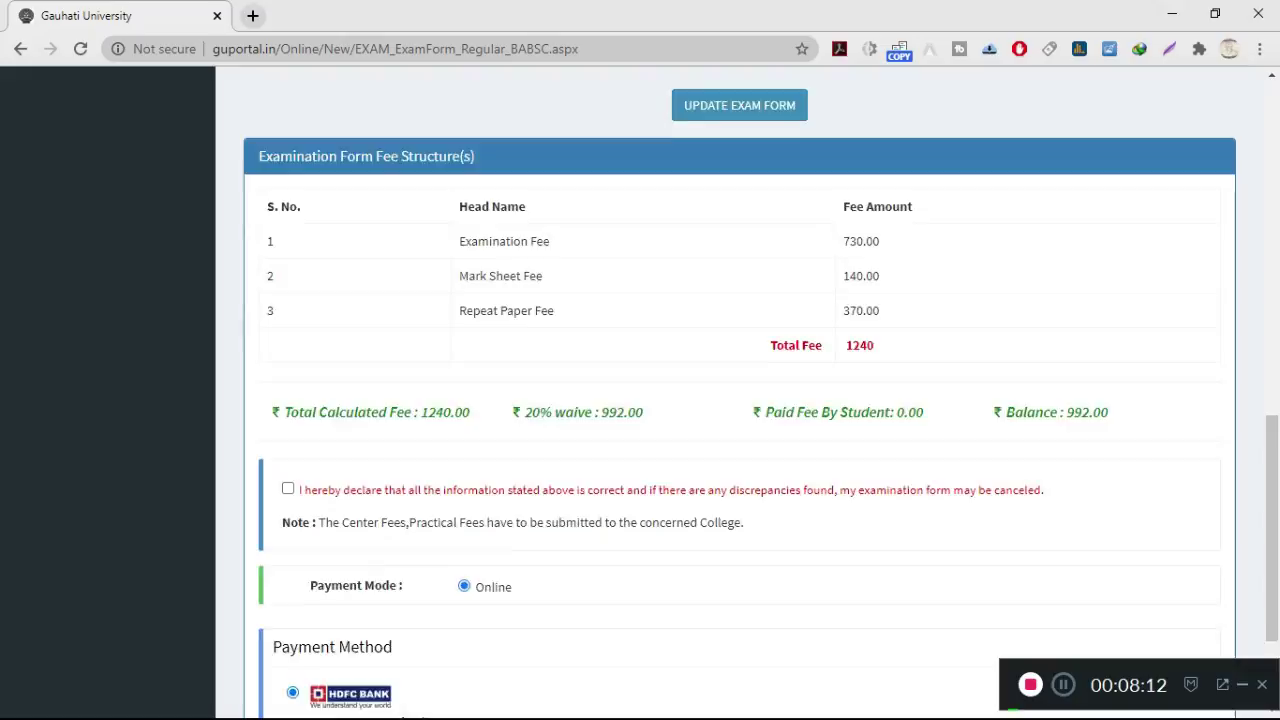
Step: Agree to the information declaration and start online HDFC Bank payment of the 992.00 balance
scroll(740, 390, "up", 7)
scroll(740, 390, "up", 1)
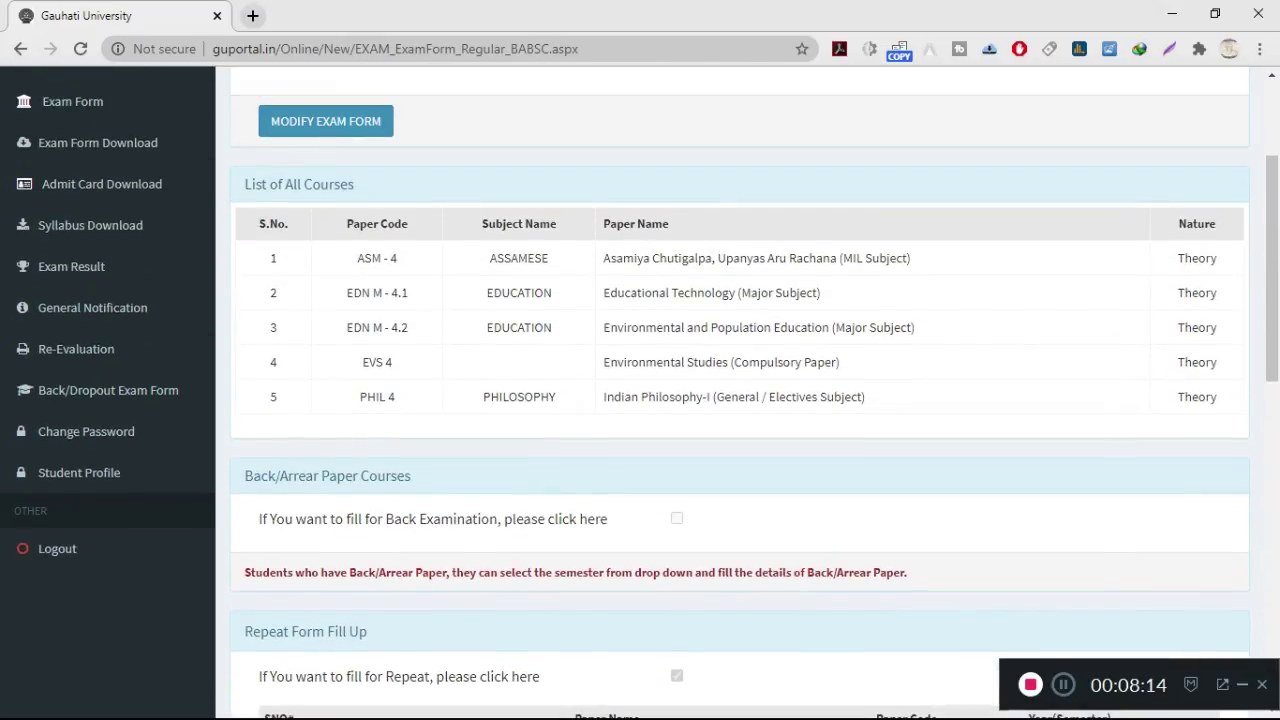
scroll(740, 390, "down", 10)
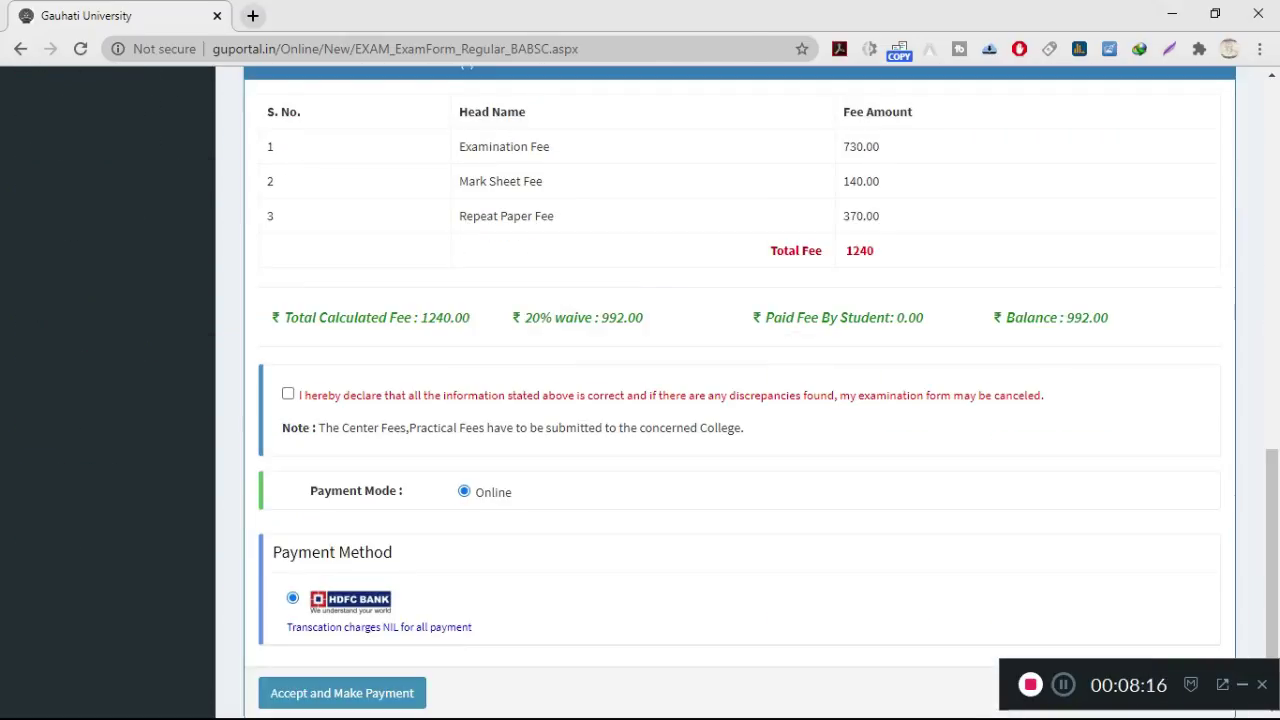
scroll(740, 390, "up", 2)
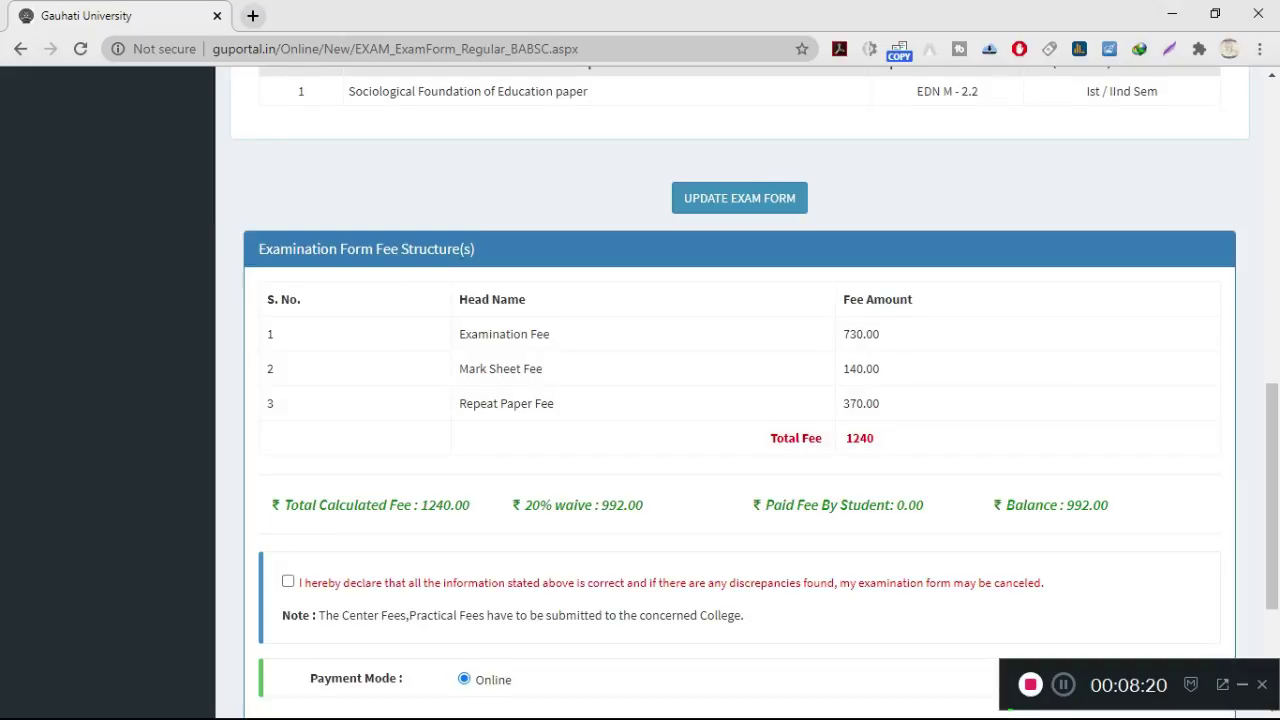
scroll(740, 390, "up", 1)
scroll(740, 390, "up", 2)
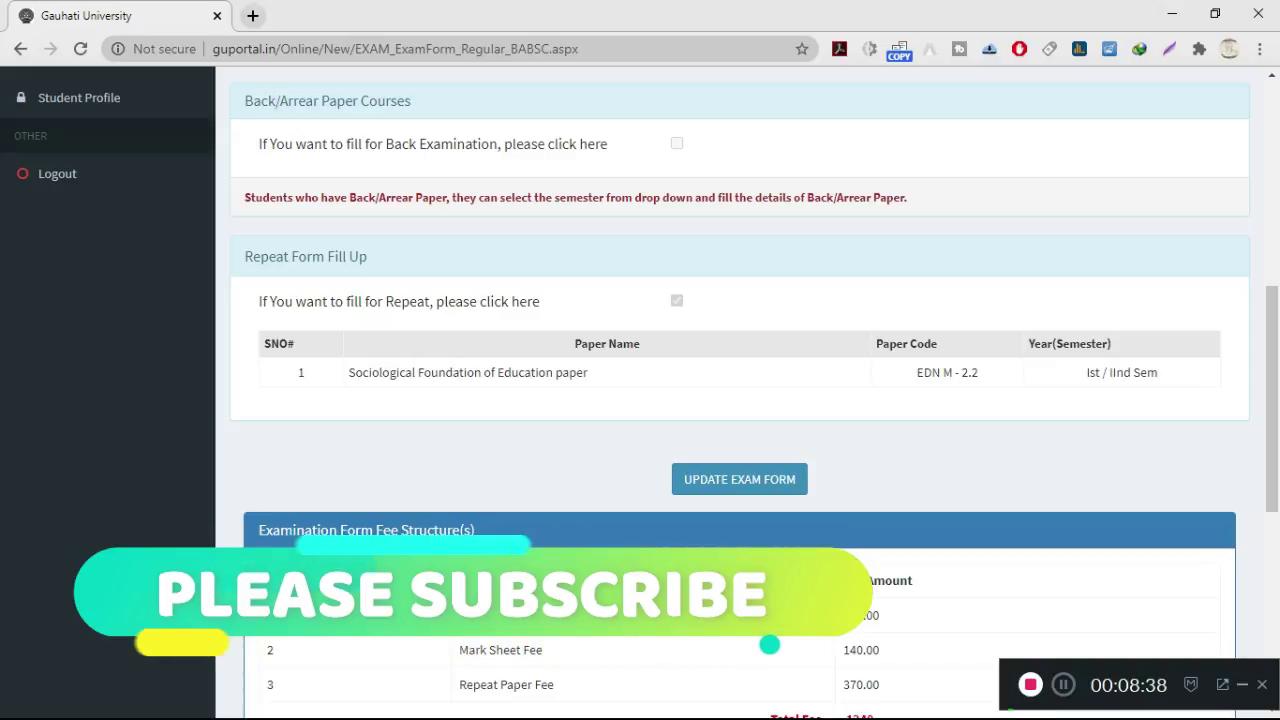
scroll(740, 400, "down", 5)
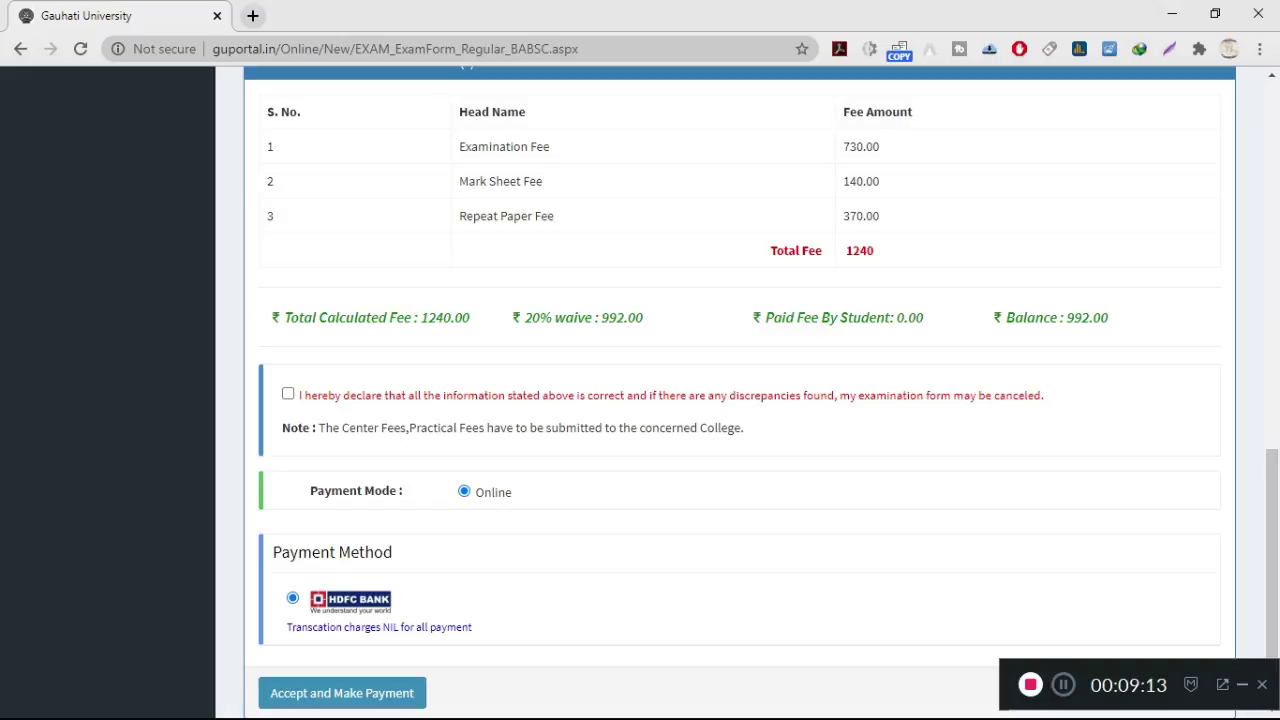
left_click(288, 394)
scroll(740, 390, "down", 1)
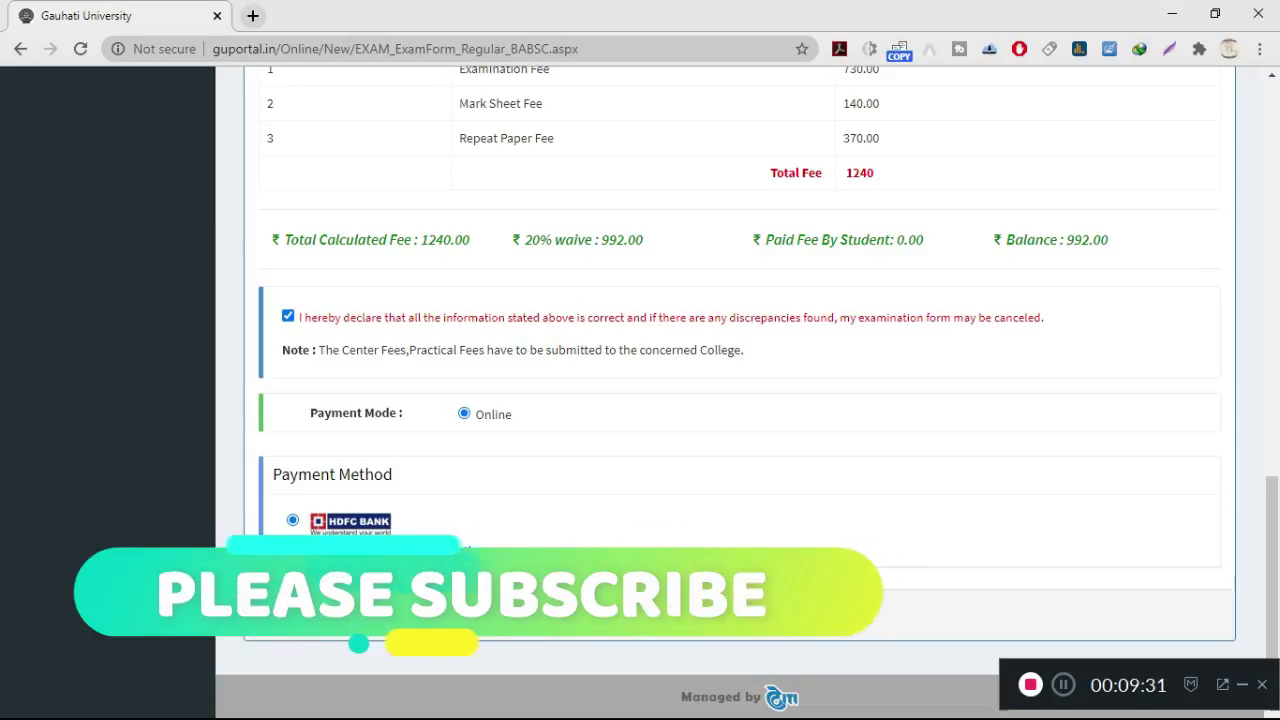
left_click(342, 615)
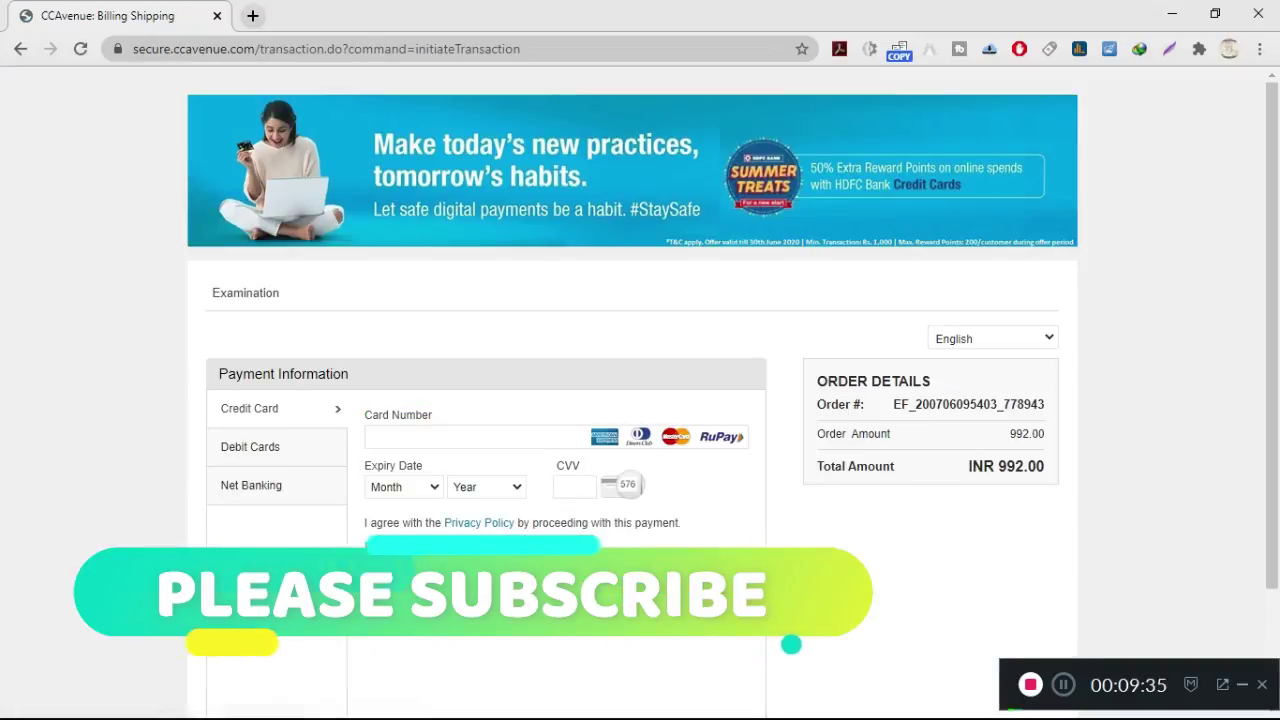
Step: Enter the debit card details on CCAvenue and submit the INR 992.00 payment
left_click(470, 446)
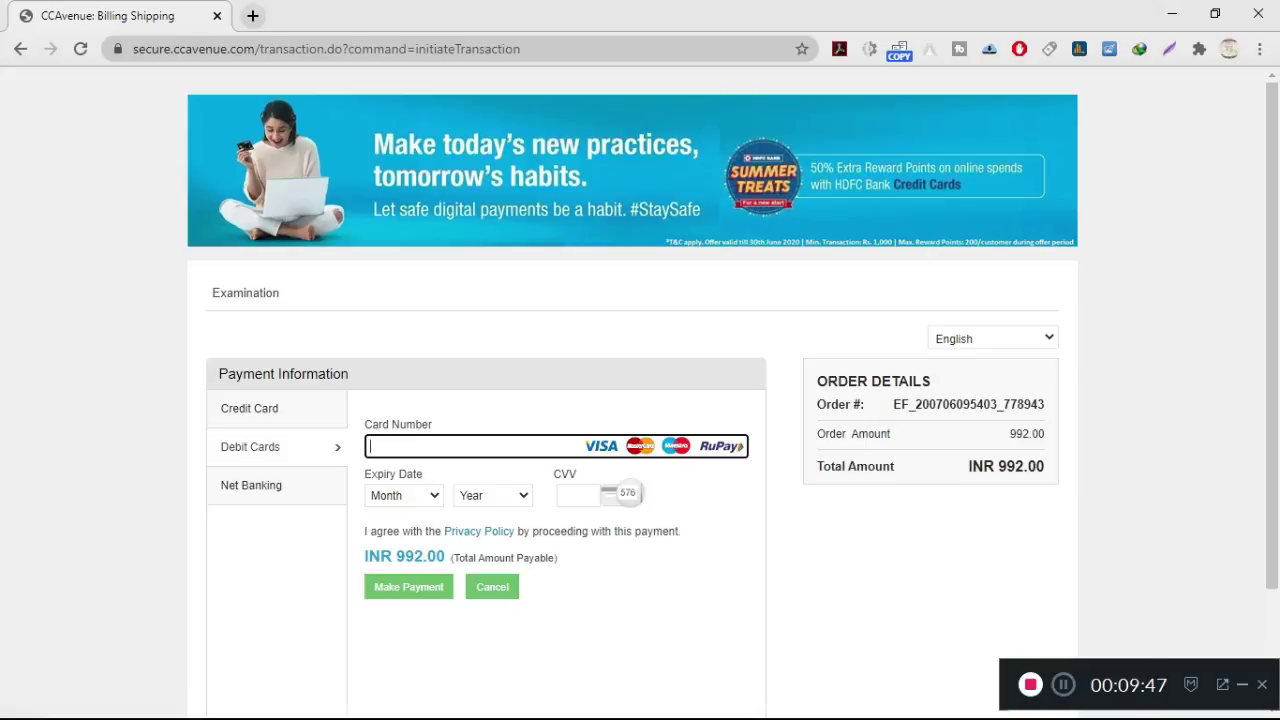
key("Return")
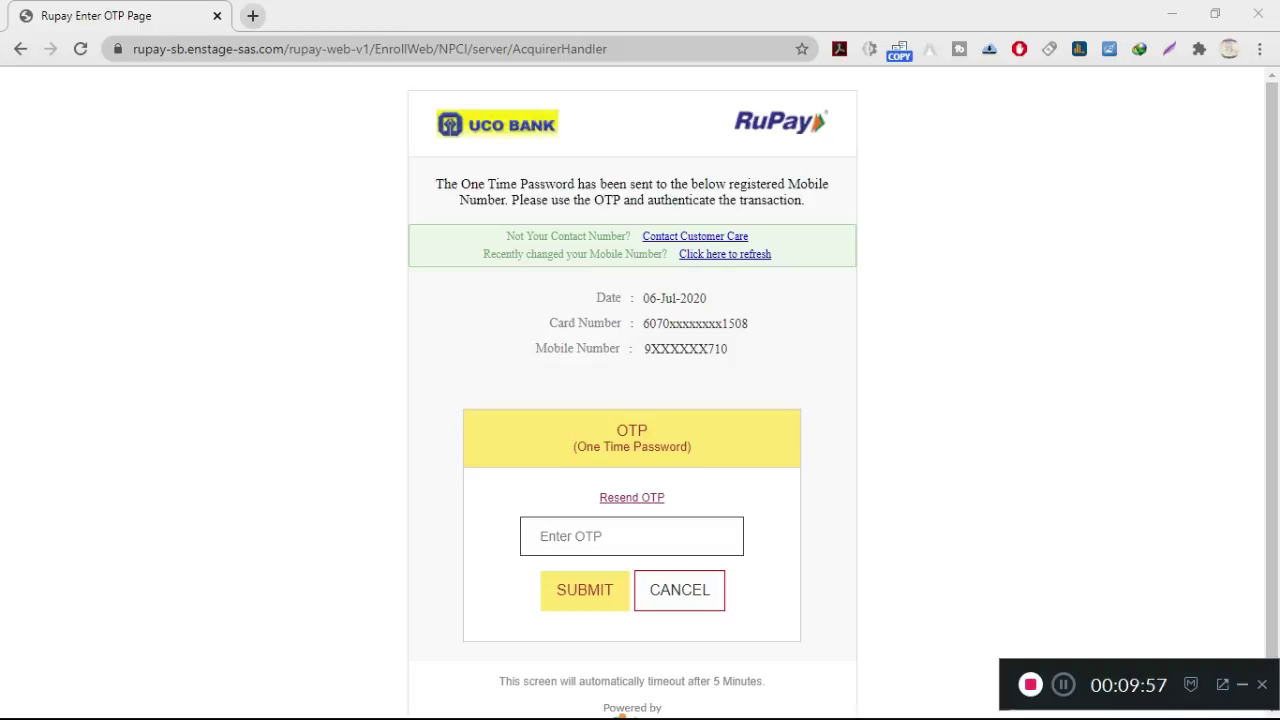
Step: Enter the SMS one-time password on the UCO Bank RuPay page and submit it
left_click(631, 536)
type("123")
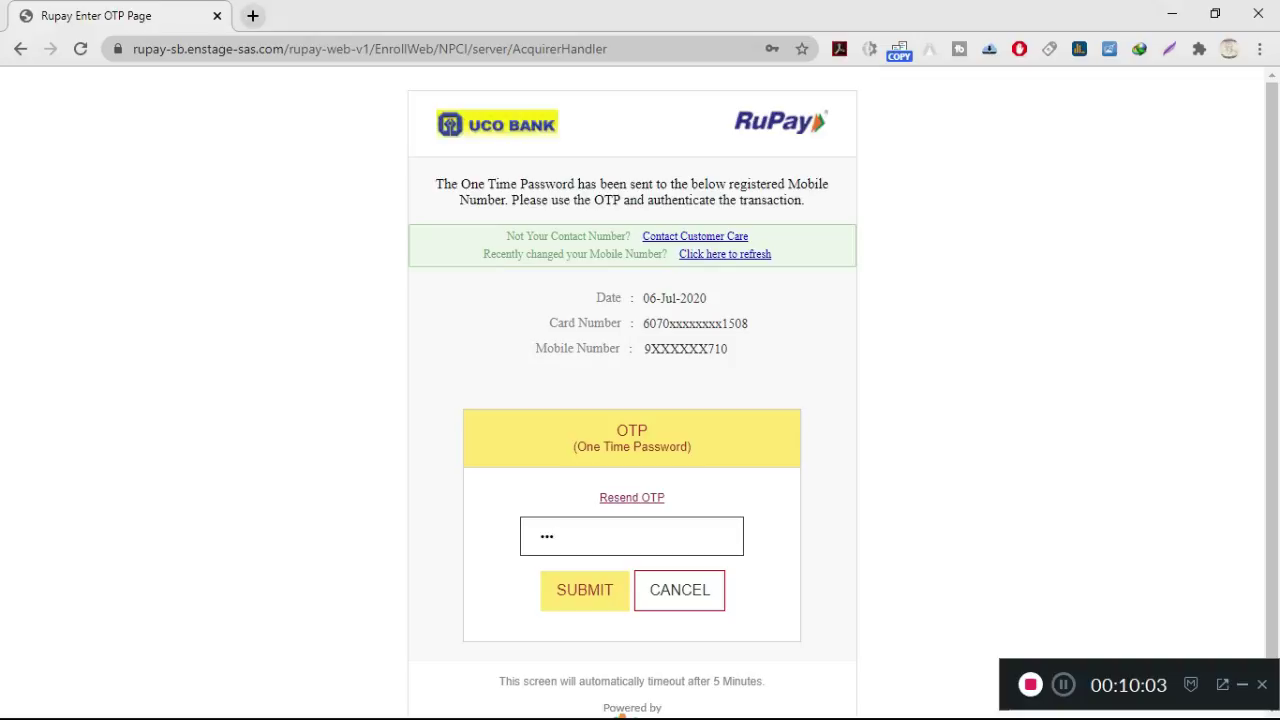
type("456")
key("Tab")
key("Return")
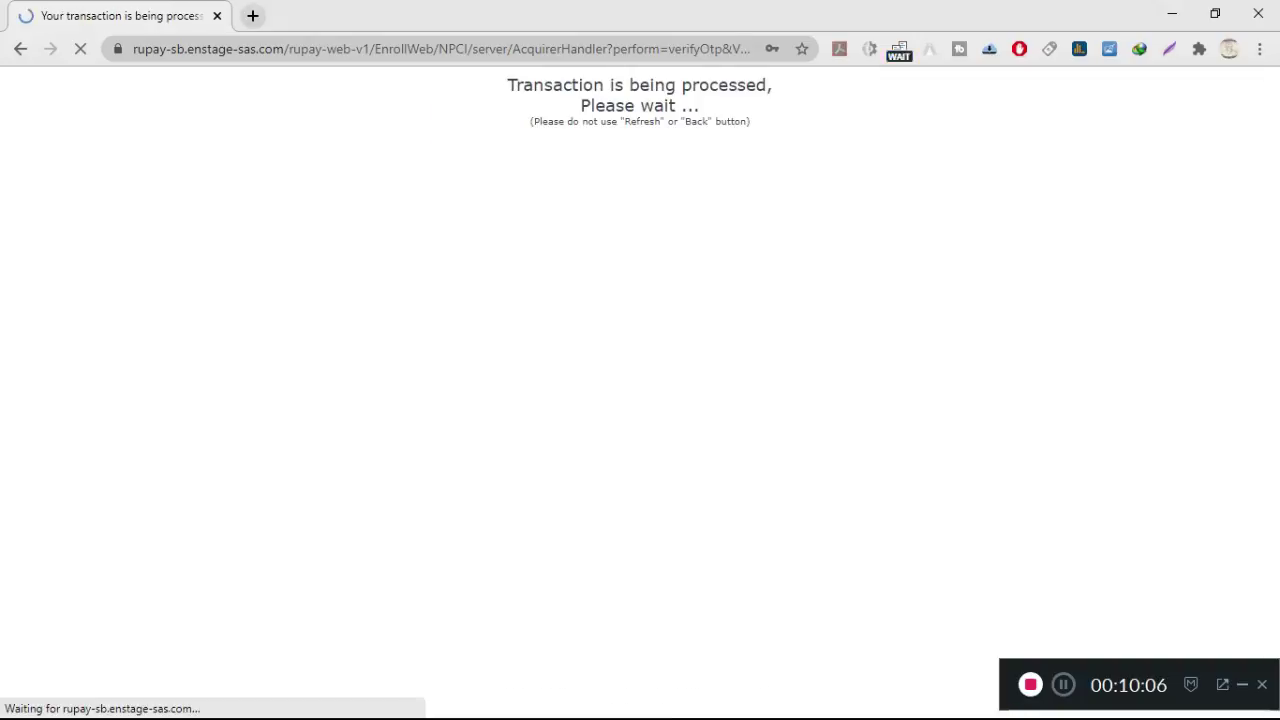